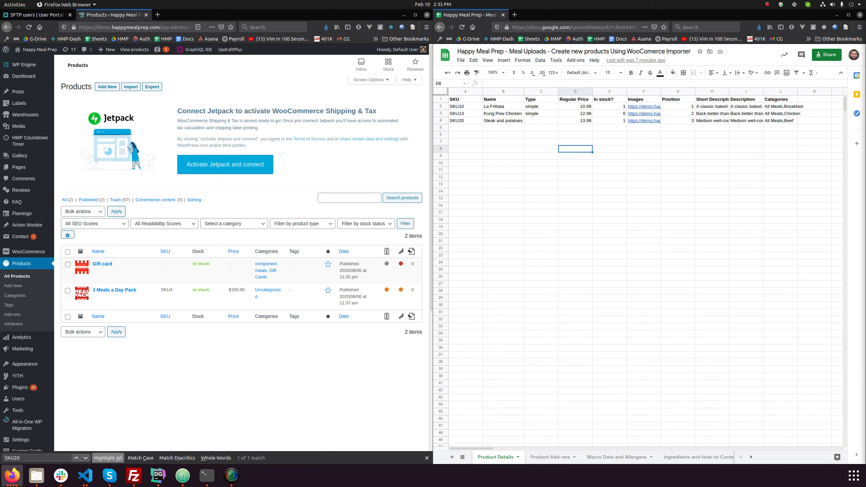
Review the SKU, Name, Type and Regular Price columns of the Product Details sheet
{"action": "left_click", "coordinate": [462, 102]}
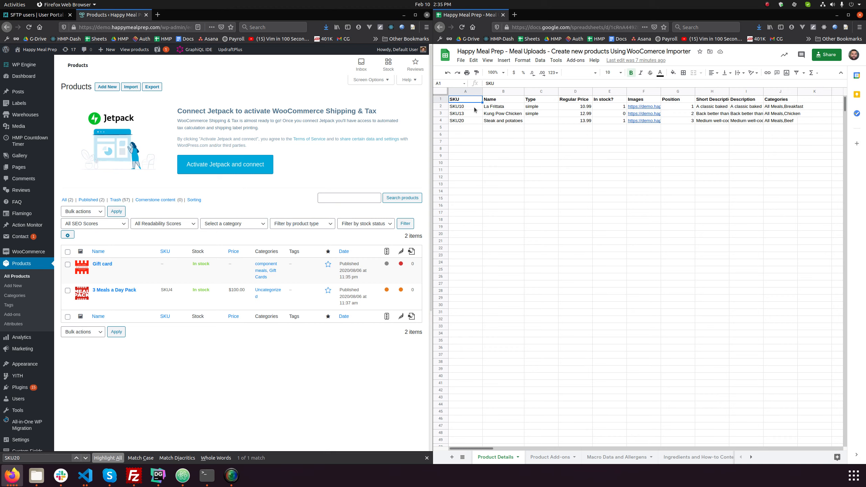
{"action": "left_click", "coordinate": [473, 106]}
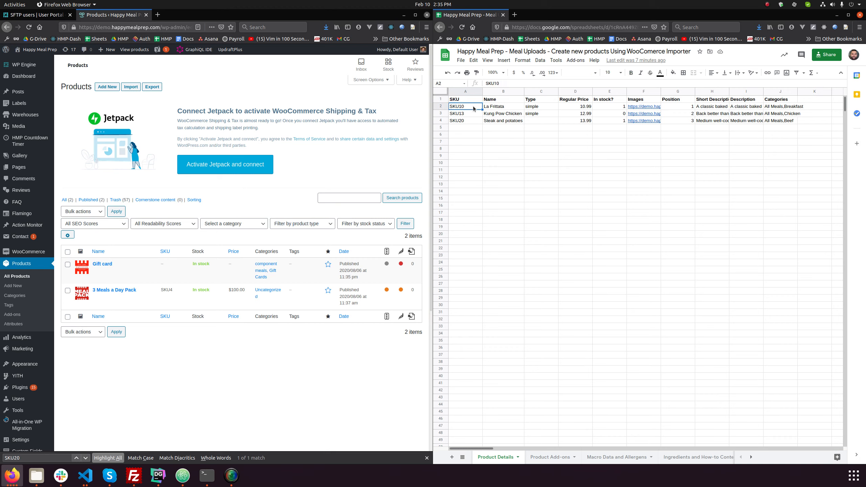
{"action": "left_click", "coordinate": [470, 113]}
{"action": "left_click", "coordinate": [471, 119]}
{"action": "left_click", "coordinate": [503, 108]}
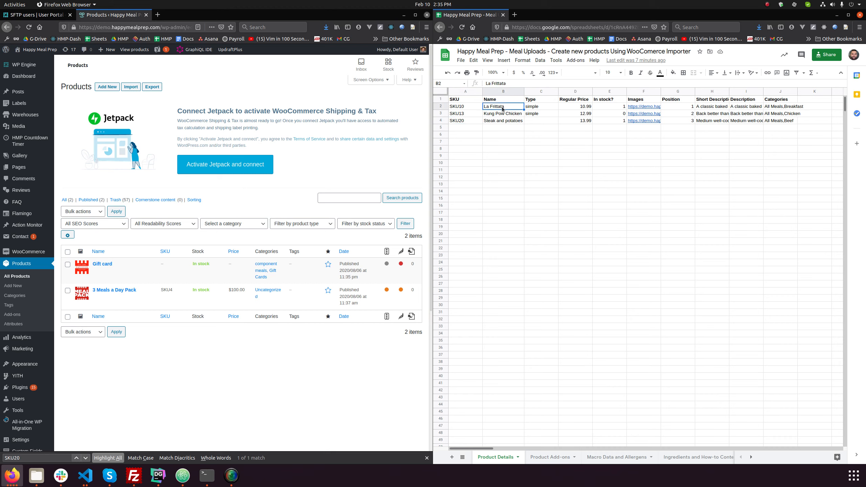
{"action": "left_click", "coordinate": [528, 110]}
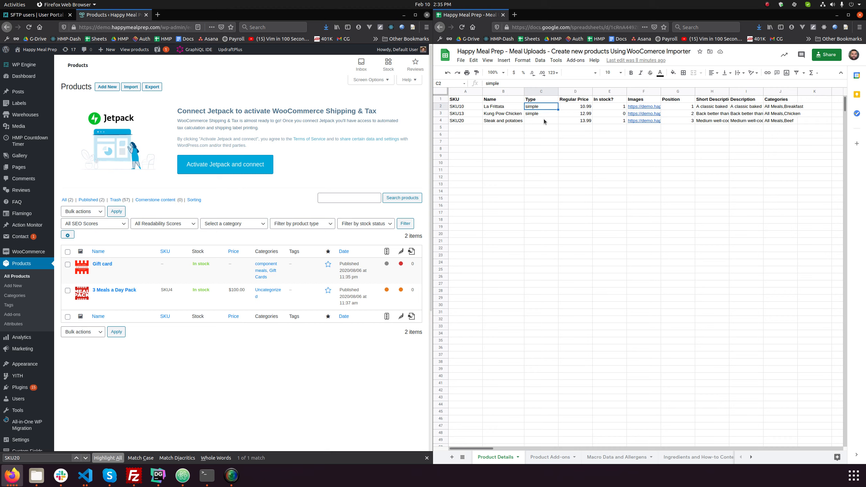
{"action": "left_click", "coordinate": [579, 102]}
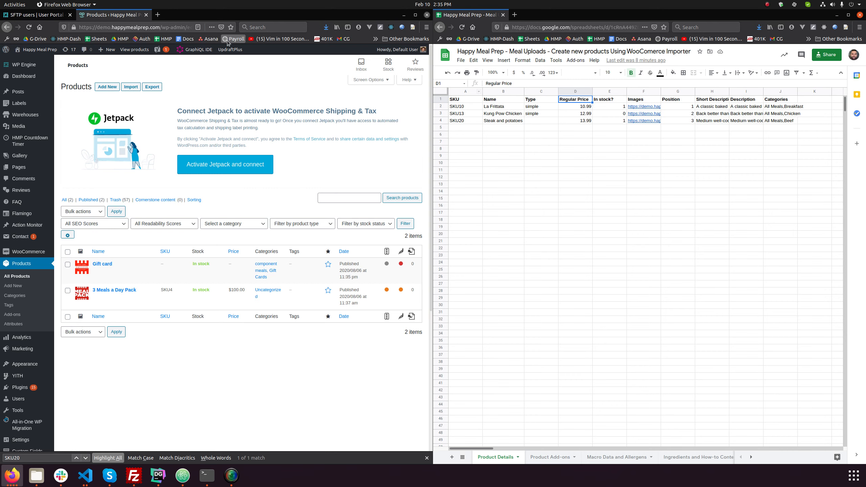
Open the store's homepage in a new tab and check the In stock? column for the La Frittata row
{"action": "right_click", "coordinate": [45, 52]}
{"action": "left_click", "coordinate": [46, 53]}
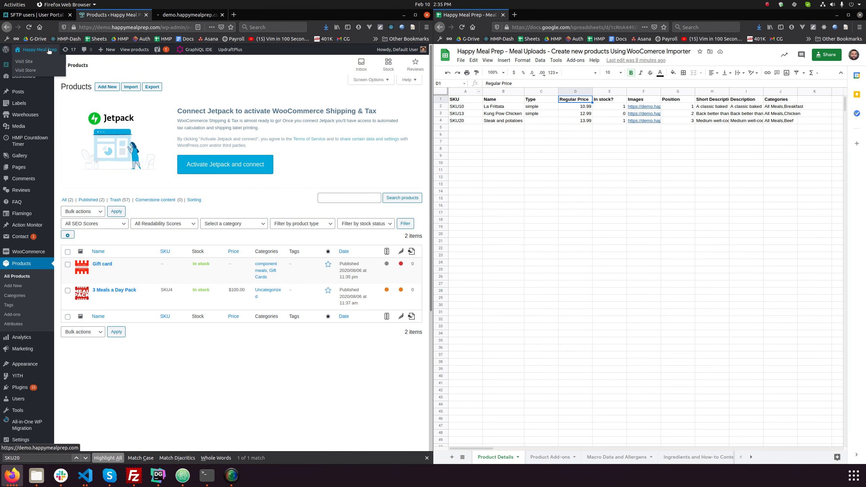
{"action": "left_click", "coordinate": [616, 100]}
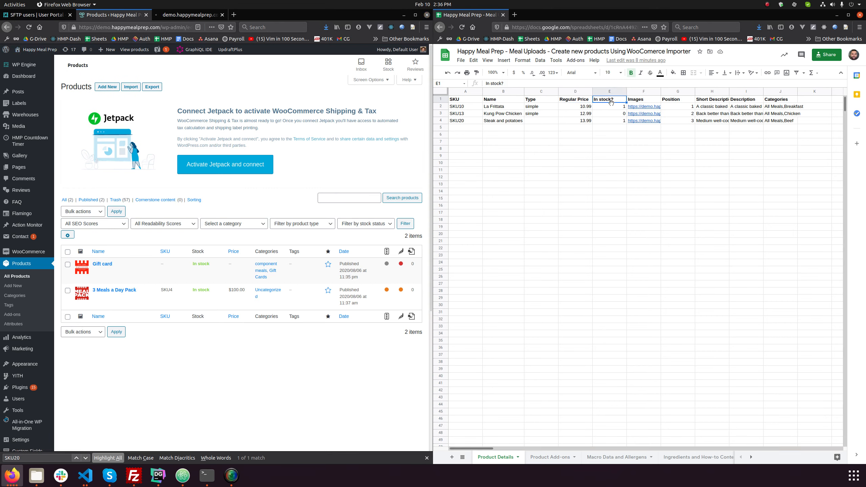
{"action": "left_click", "coordinate": [616, 107]}
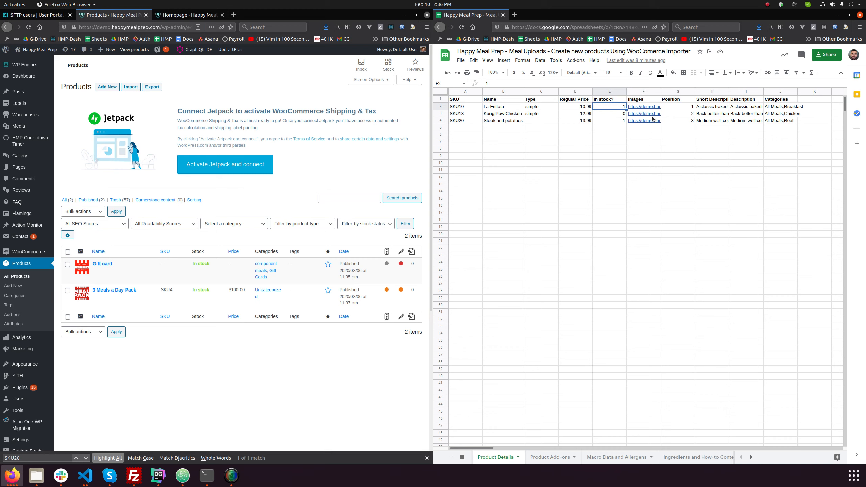
View the image linked in the La Frittata row's Images cell, and return to the spreadsheet
{"action": "left_click", "coordinate": [646, 108]}
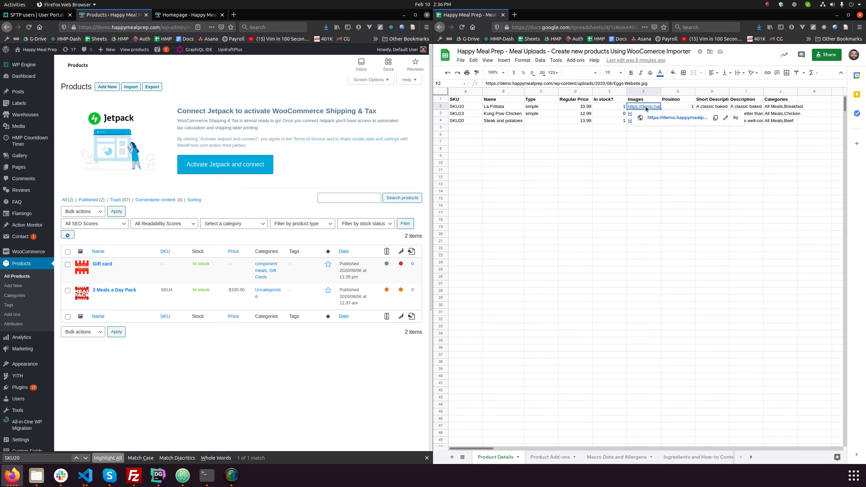
{"action": "left_click", "coordinate": [669, 118]}
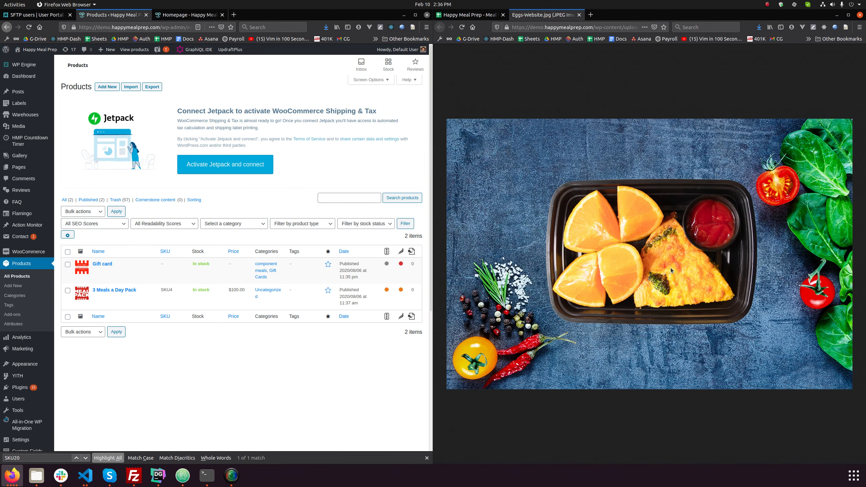
{"action": "left_click", "coordinate": [469, 15]}
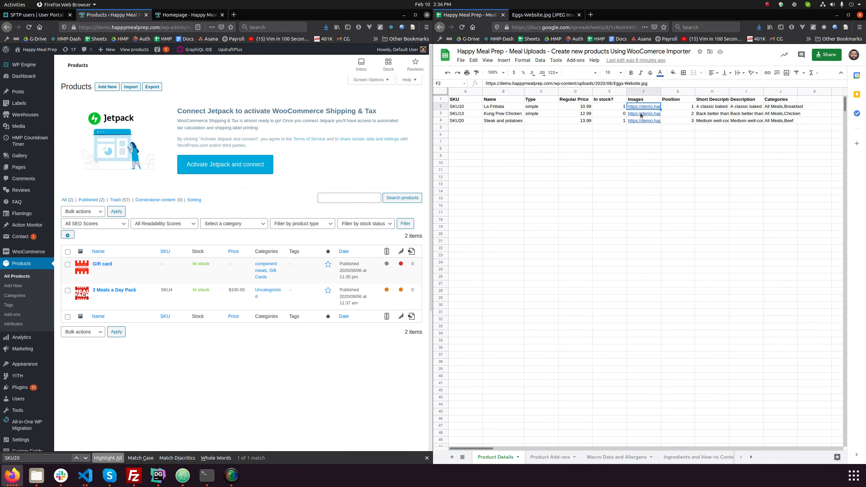
Review the Images, Position, Short Description, Description and Categories columns of the Product Details sheet
{"action": "mouse_move", "coordinate": [657, 108]}
{"action": "left_click", "coordinate": [646, 178]}
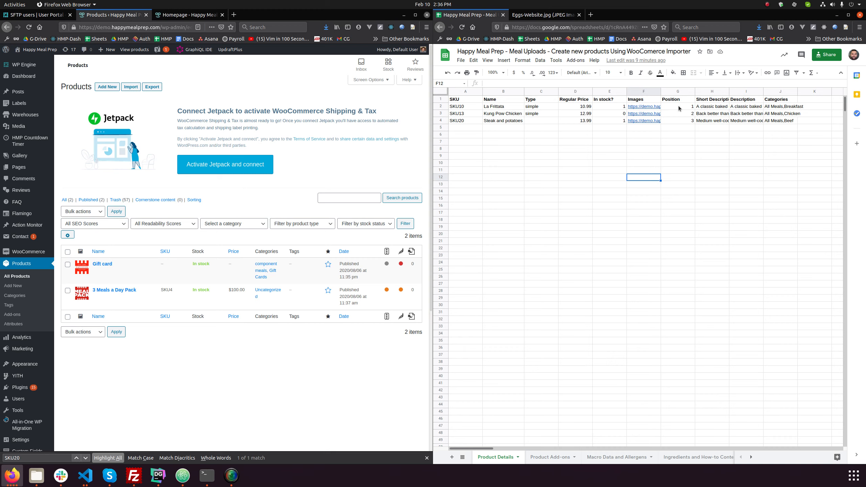
{"action": "left_click", "coordinate": [716, 108]}
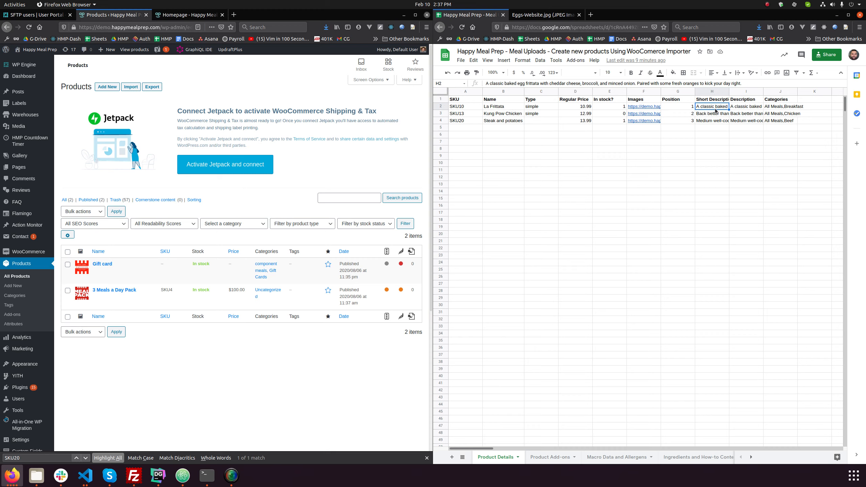
{"action": "left_click", "coordinate": [744, 108]}
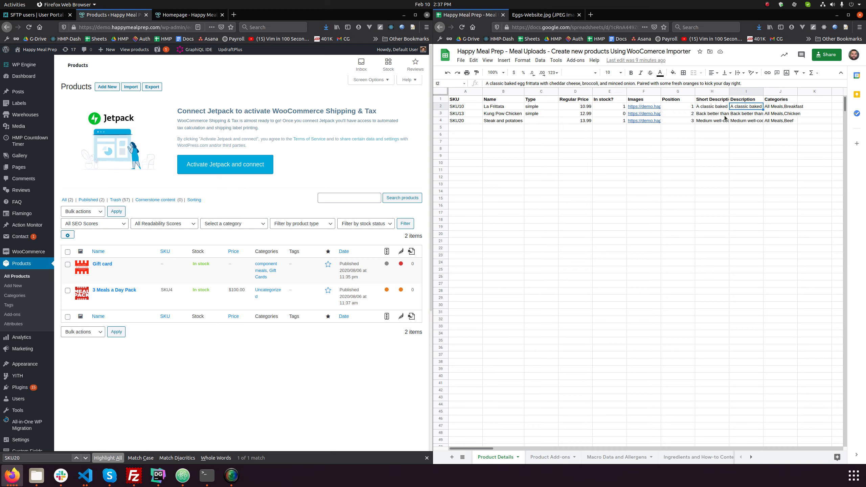
{"action": "left_click", "coordinate": [787, 109]}
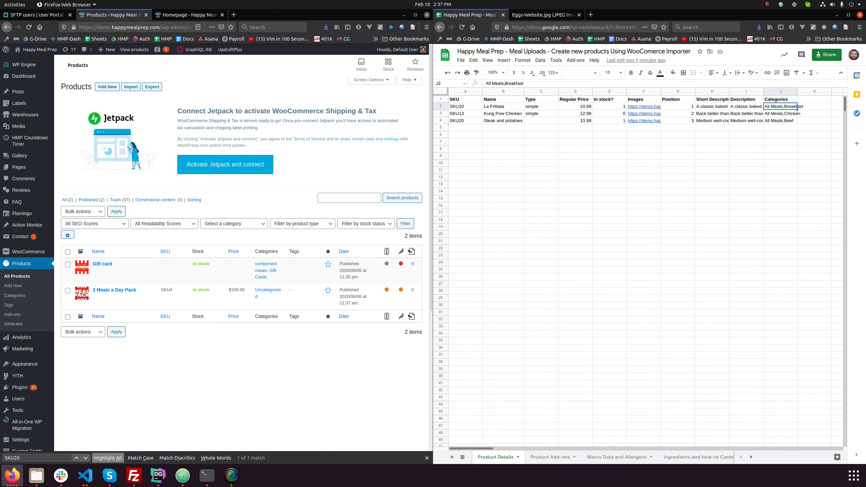
{"action": "left_click", "coordinate": [519, 135]}
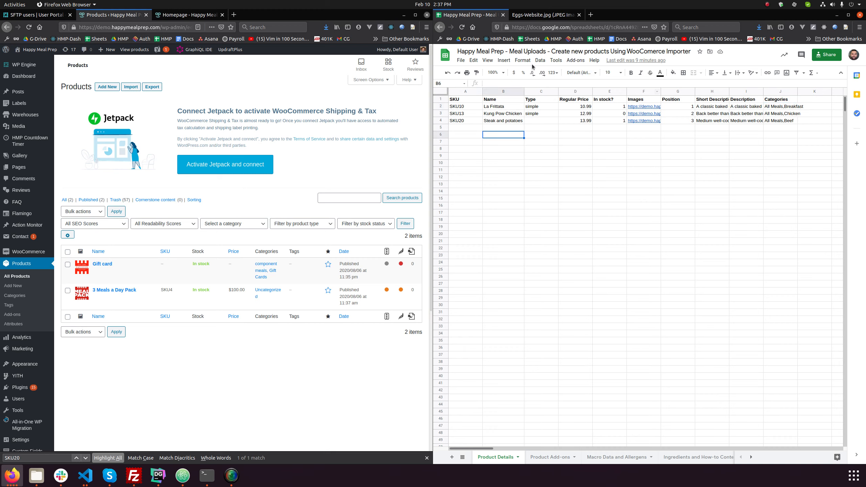
{"action": "left_click", "coordinate": [461, 64]}
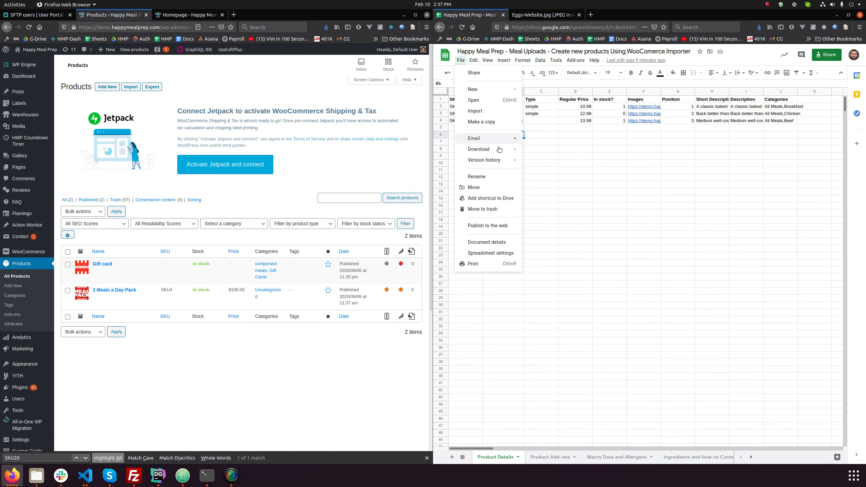
{"action": "mouse_move", "coordinate": [508, 151]}
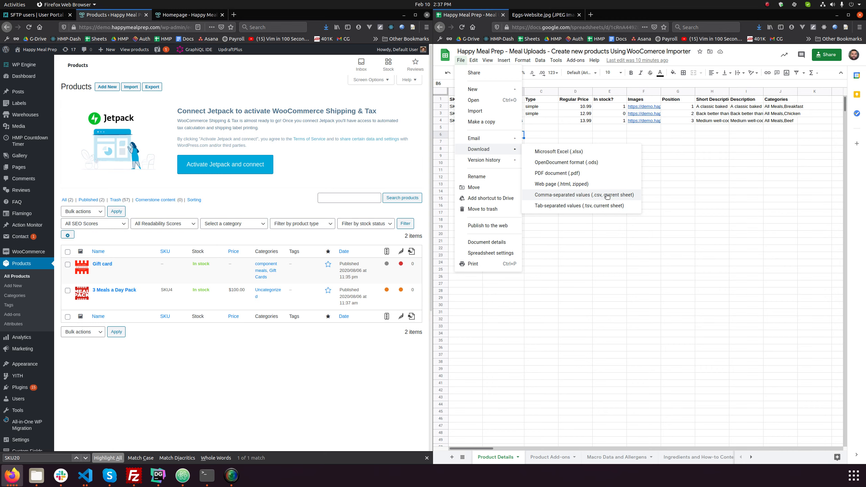
{"action": "left_click", "coordinate": [567, 334]}
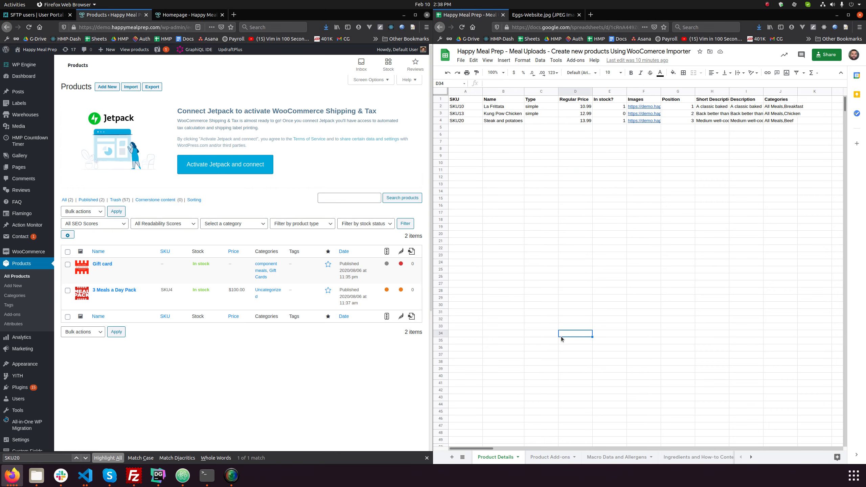
{"action": "left_click", "coordinate": [551, 457]}
{"action": "left_click", "coordinate": [495, 457]}
Download the Product Details sheet as a comma-separated values file
{"action": "left_click", "coordinate": [465, 61]}
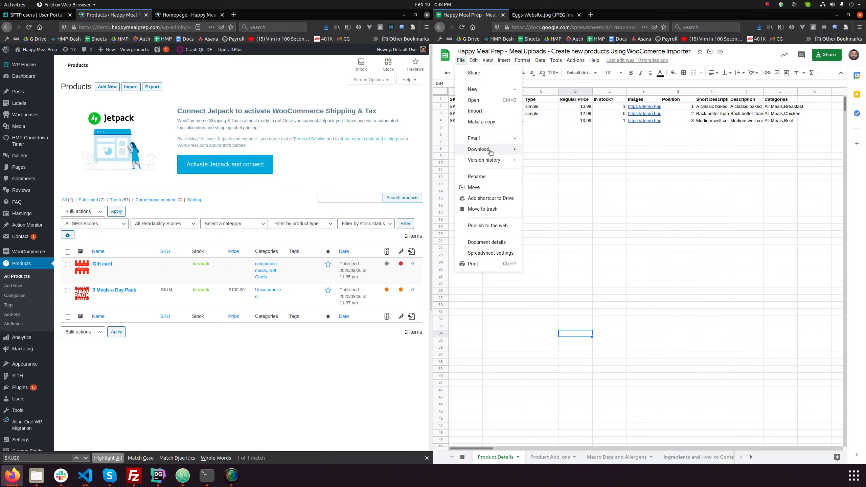
{"action": "left_click", "coordinate": [587, 194]}
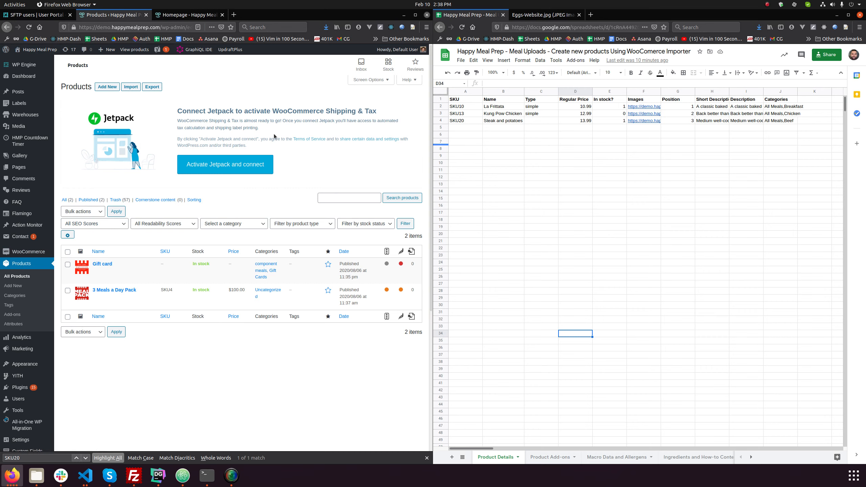
Start a WooCommerce product import and upload the downloaded Product Details CSV file, leaving existing-product updating off
{"action": "left_click", "coordinate": [132, 88]}
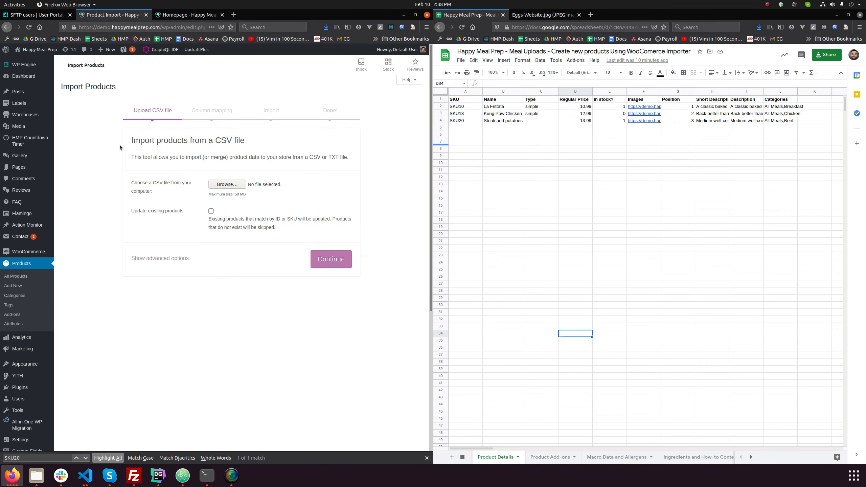
{"action": "left_click", "coordinate": [238, 186]}
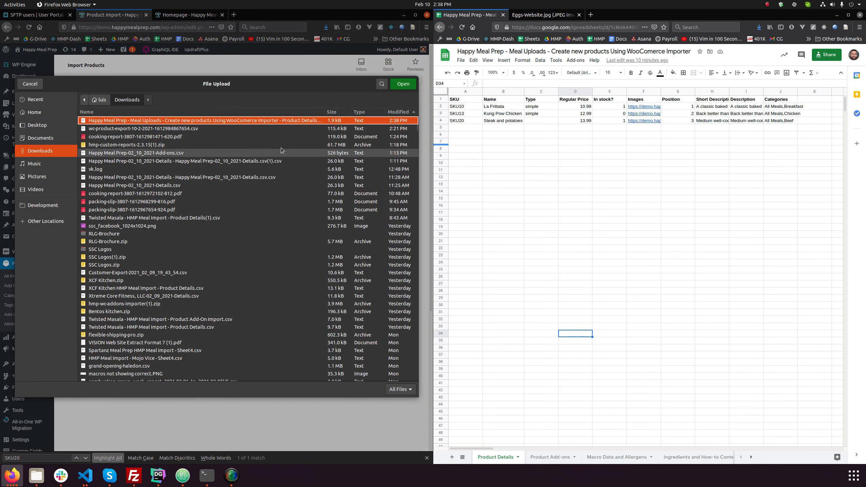
{"action": "double_click", "coordinate": [210, 122]}
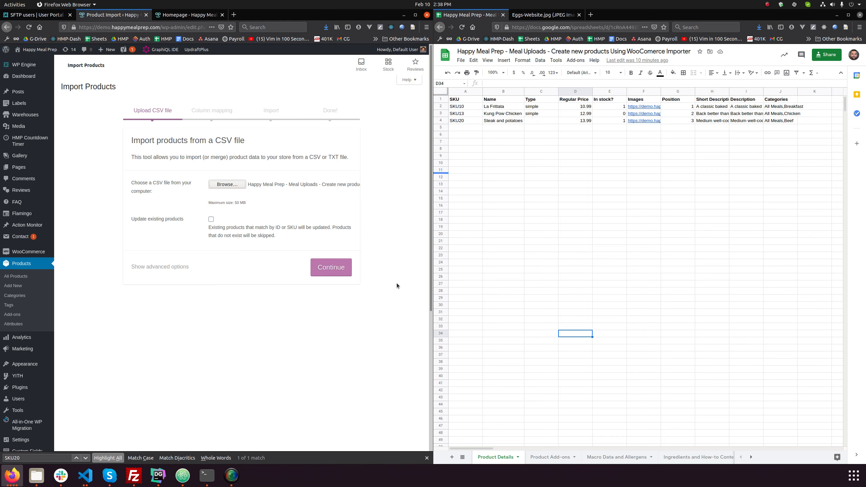
{"action": "left_click", "coordinate": [332, 269]}
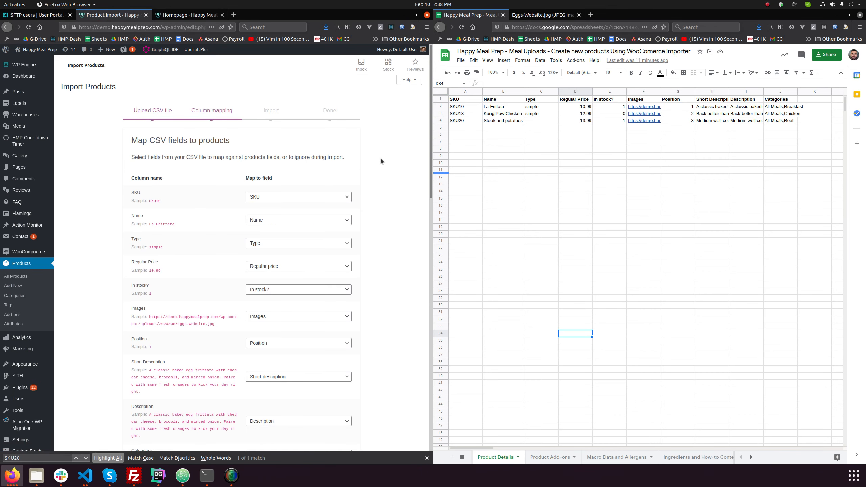
Check the mapping of the CSV columns to product fields and run the importer
{"action": "scroll", "coordinate": [392, 174], "scroll_direction": "down", "scroll_amount": 5}
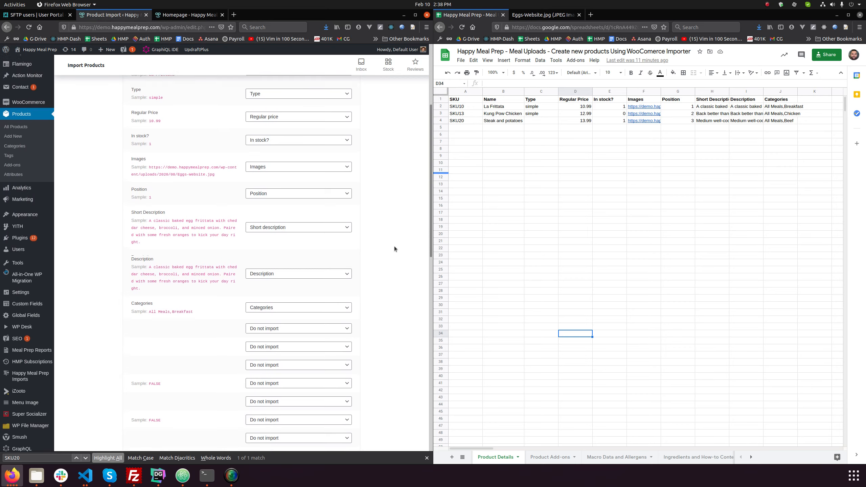
{"action": "scroll", "coordinate": [394, 249], "scroll_direction": "up", "scroll_amount": 5}
{"action": "scroll", "coordinate": [226, 236], "scroll_direction": "down", "scroll_amount": 5}
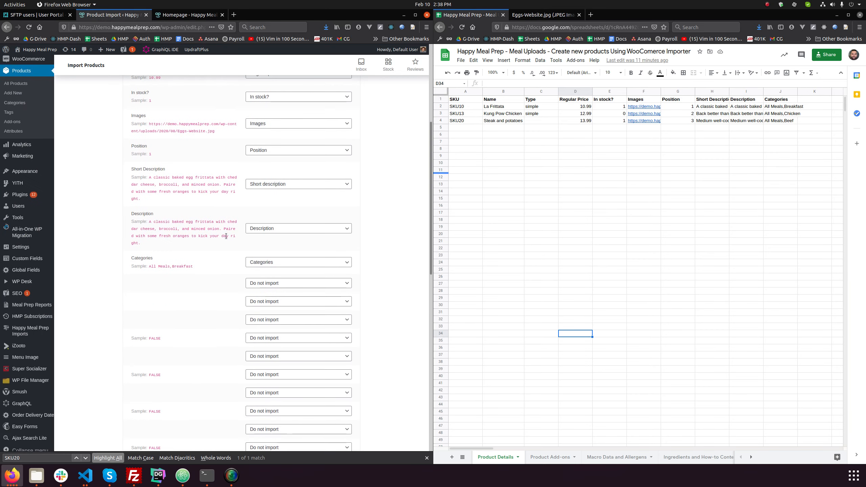
{"action": "scroll", "coordinate": [226, 239], "scroll_direction": "down", "scroll_amount": 5}
{"action": "scroll", "coordinate": [226, 242], "scroll_direction": "up", "scroll_amount": 9}
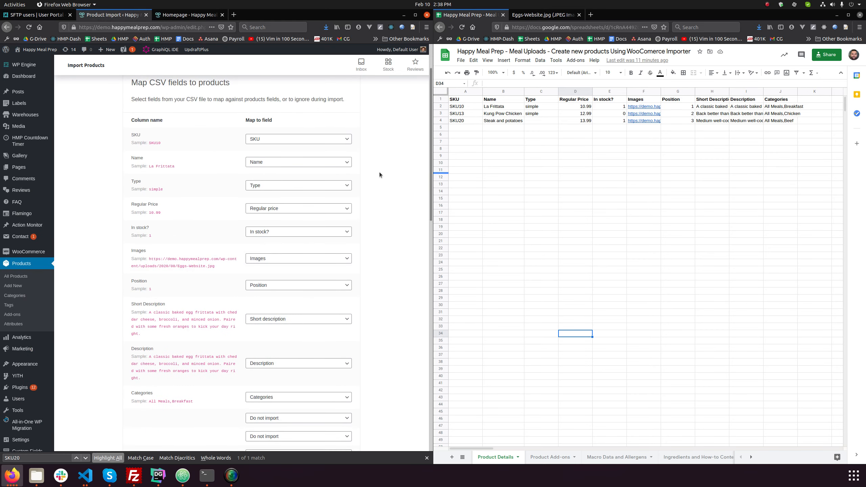
{"action": "left_click", "coordinate": [484, 136]}
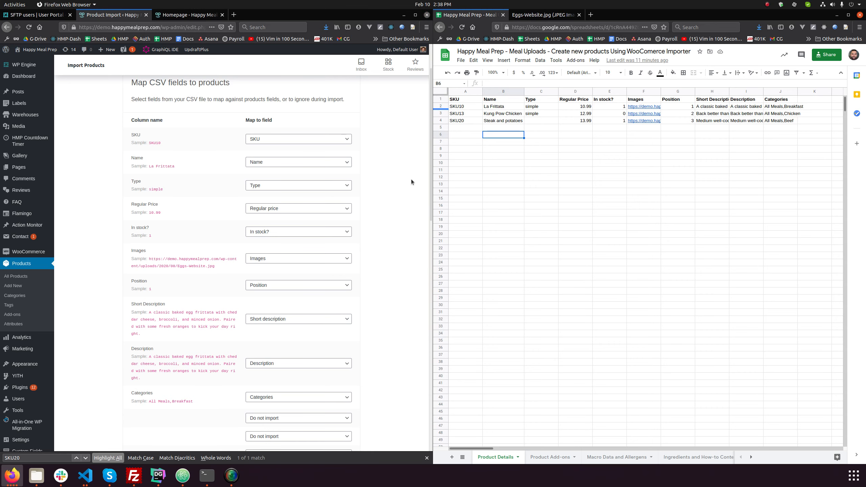
{"action": "scroll", "coordinate": [410, 187], "scroll_direction": "down", "scroll_amount": 20}
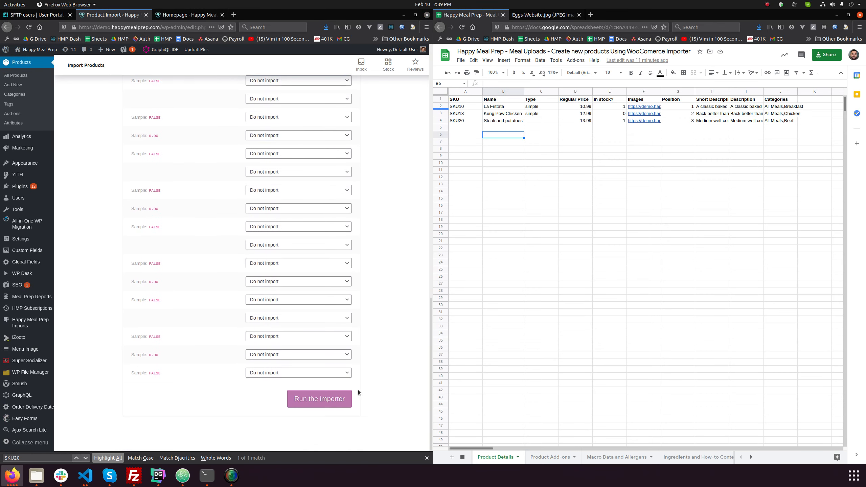
{"action": "left_click", "coordinate": [314, 400]}
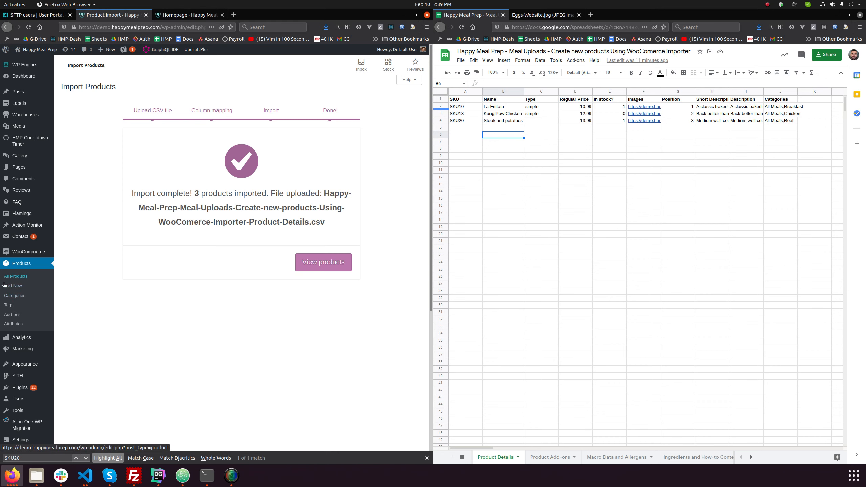
Open the list of all products and compare the imported items with the SKU10 and SKU13 rows of the spreadsheet
{"action": "left_click", "coordinate": [19, 276]}
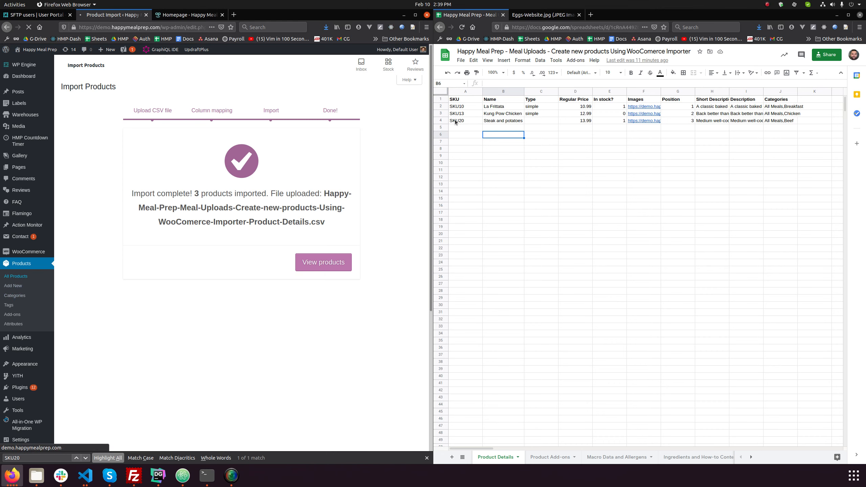
{"action": "left_click", "coordinate": [468, 107]}
{"action": "key", "text": "ctrl+c"}
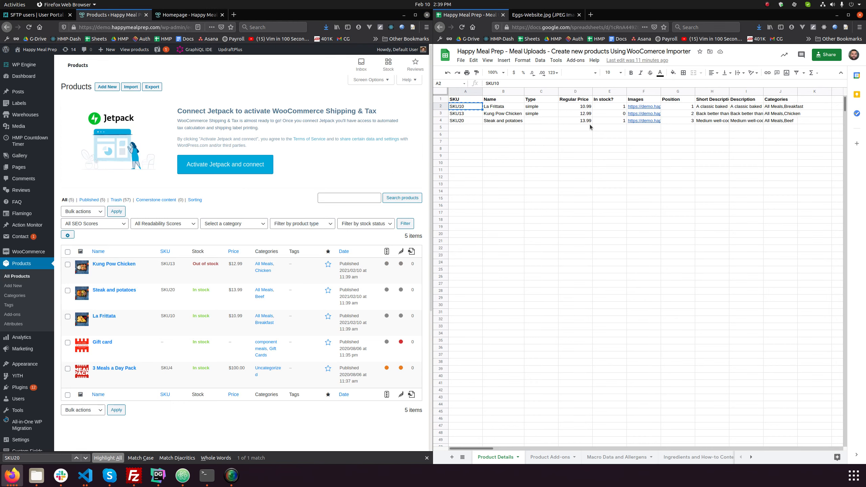
{"action": "left_click", "coordinate": [466, 114]}
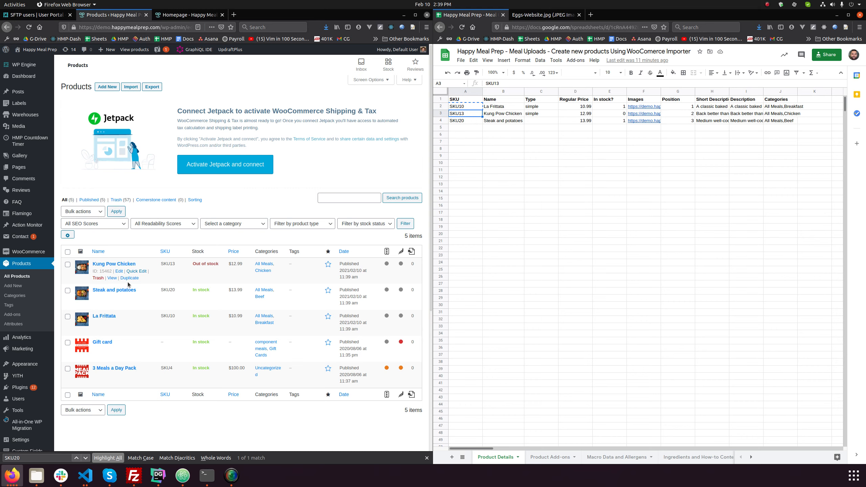
Open the storefront's Menu page and compare its meals with the La Frittata and Steak and potatoes spreadsheet rows
{"action": "left_click", "coordinate": [177, 17]}
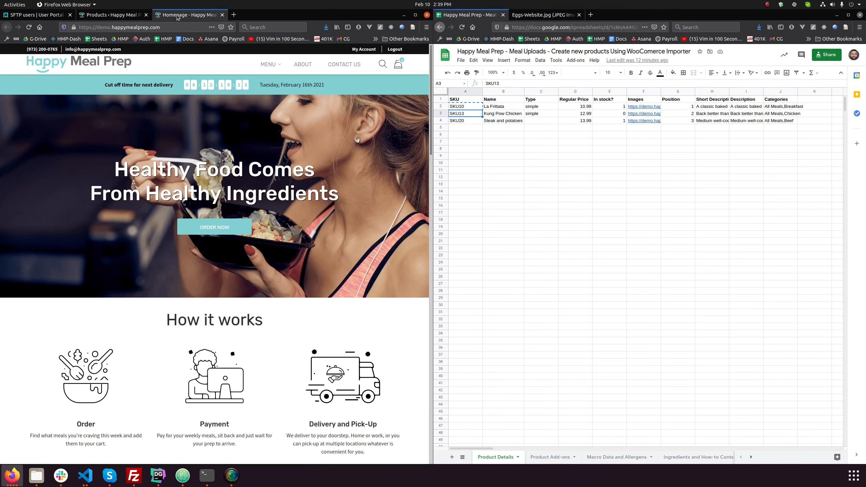
{"action": "left_click", "coordinate": [269, 65]}
{"action": "left_click", "coordinate": [271, 82]}
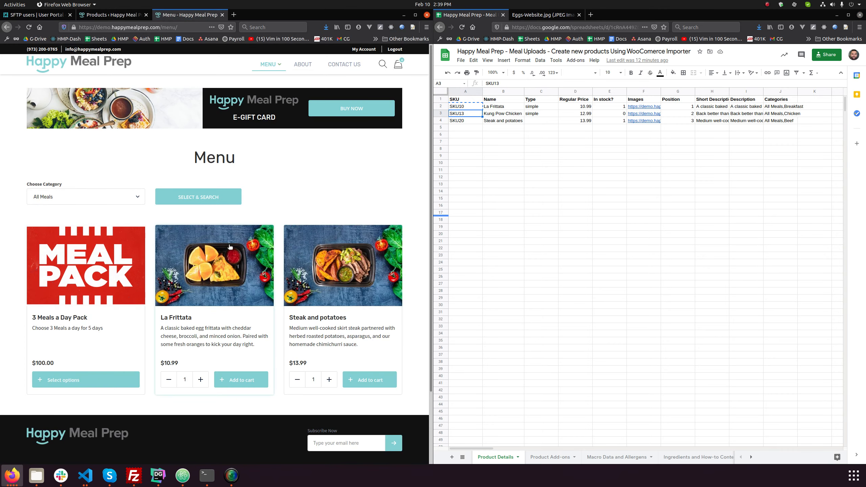
{"action": "left_click", "coordinate": [441, 106]}
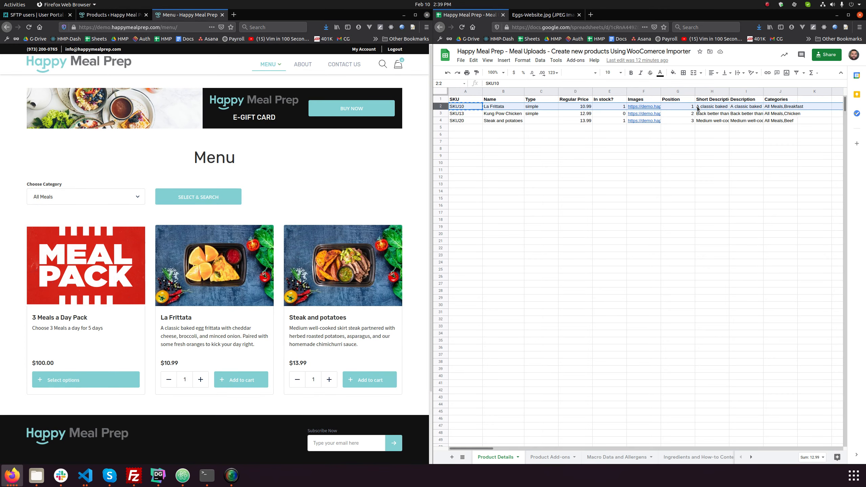
{"action": "left_click", "coordinate": [440, 121]}
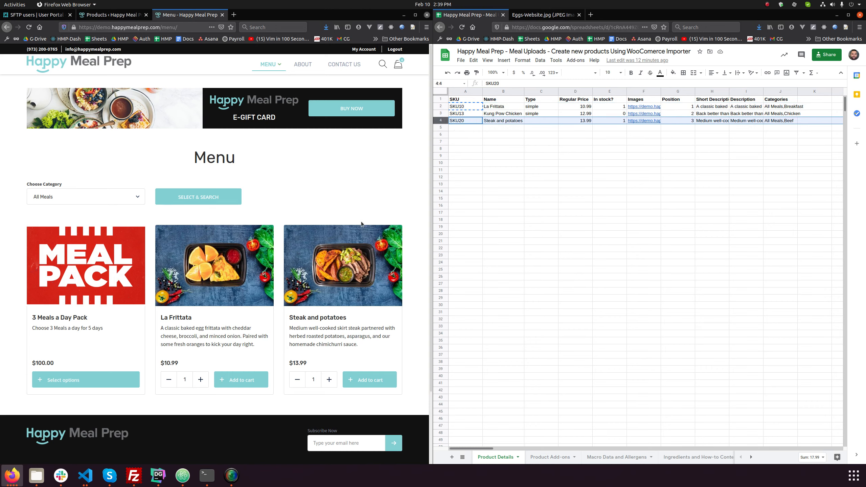